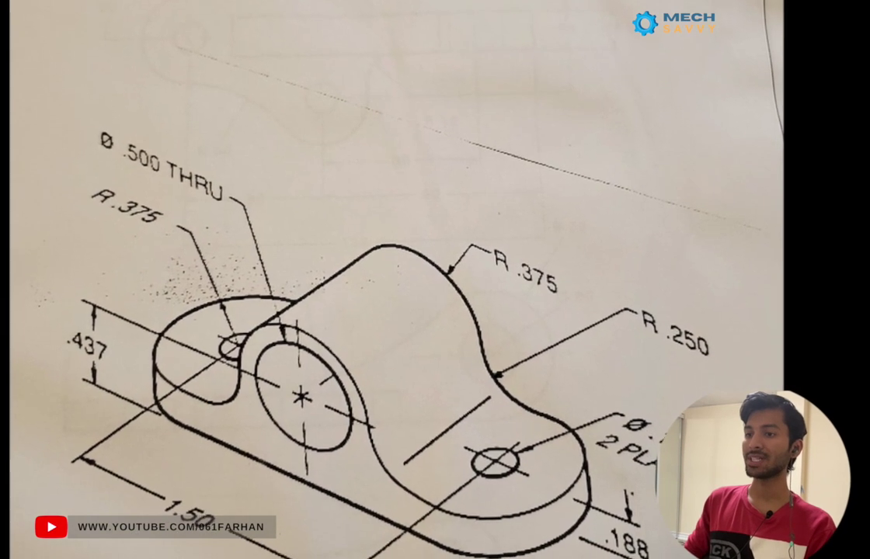
- Mark the 1.50, R.375, .437 and R .375 dimensions in red on the drawing
left_click_drag(154, 497, 185, 510)
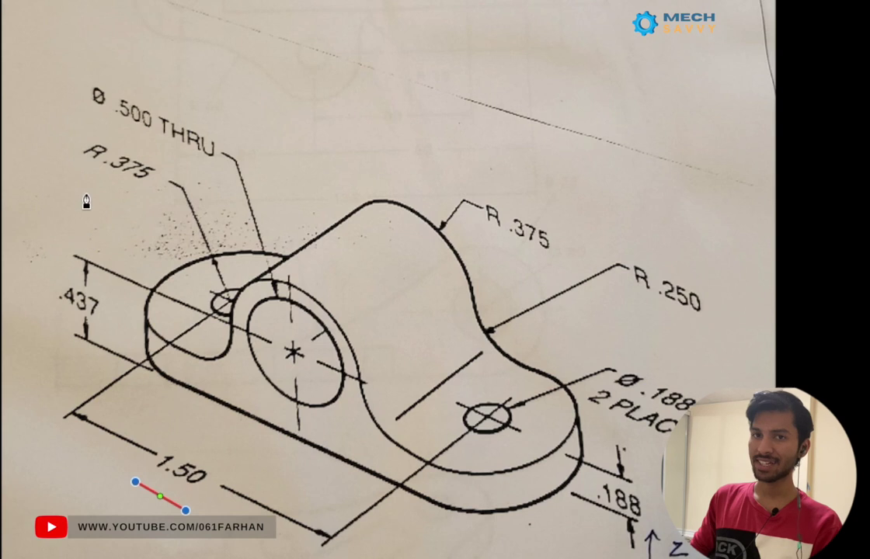
mouse_move(87, 190)
left_mouse_down()
mouse_move(136, 186)
mouse_move(152, 152)
mouse_move(78, 132)
mouse_move(101, 184)
left_mouse_up()
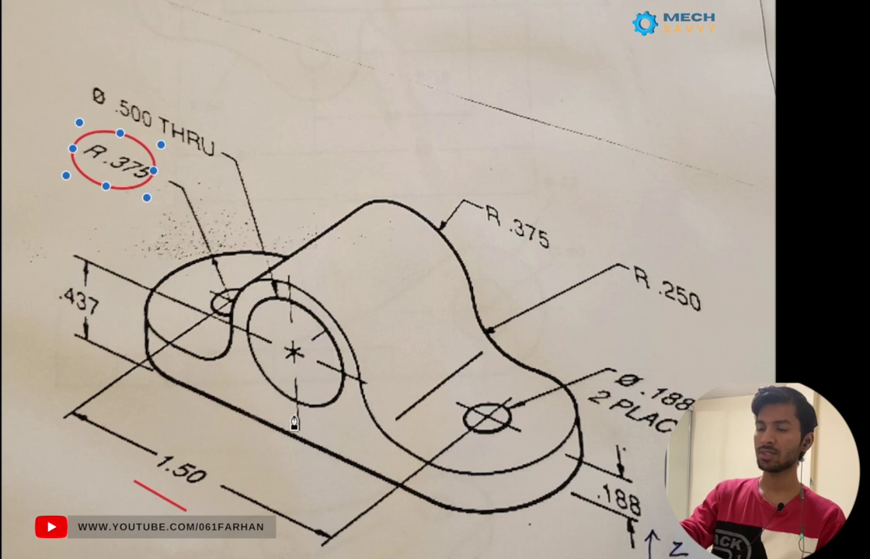
left_click_drag(67, 321, 104, 316)
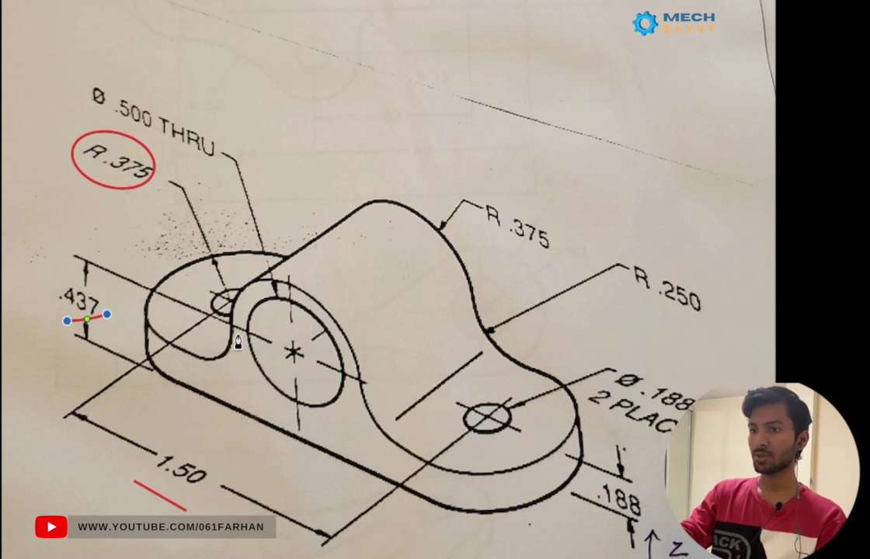
left_click_drag(483, 229, 541, 245)
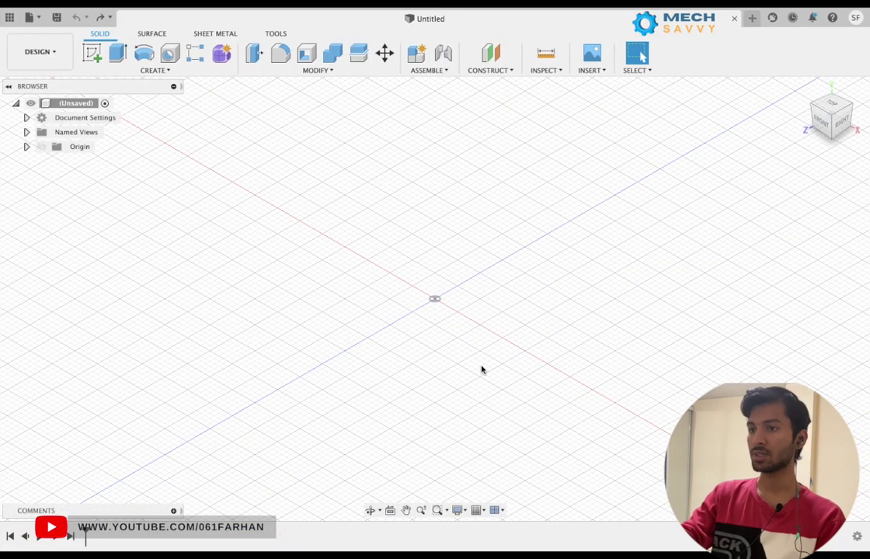
left_click(91, 52)
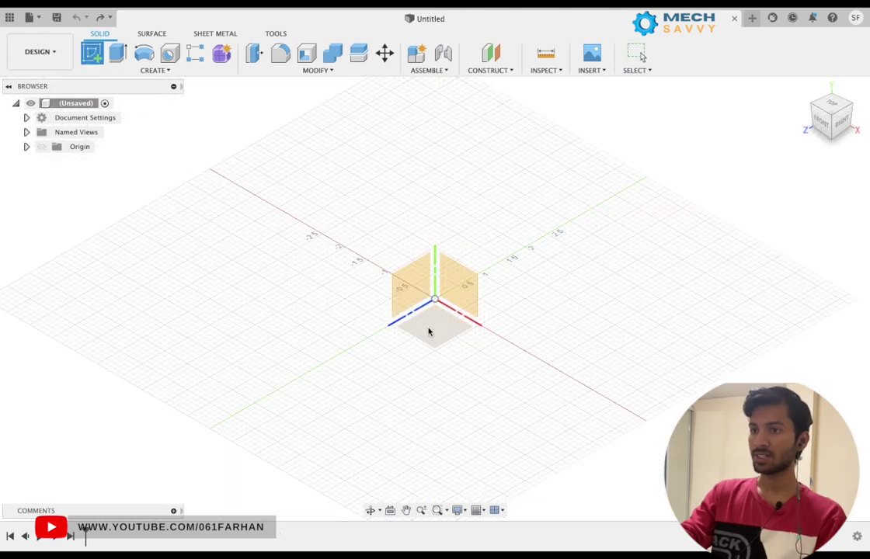
- Draw a center-point rectangle from the origin in a sketch on the ground plane
left_click(428, 331)
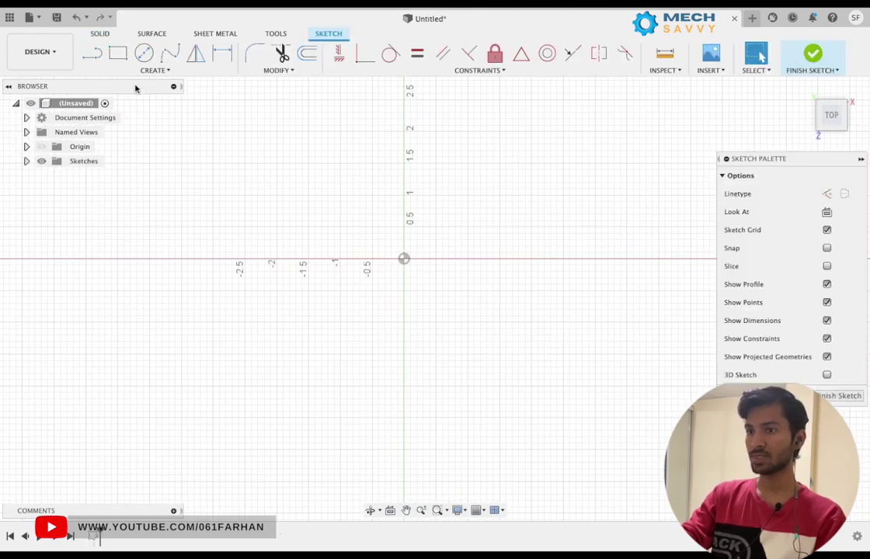
left_click(122, 58)
left_click(136, 70)
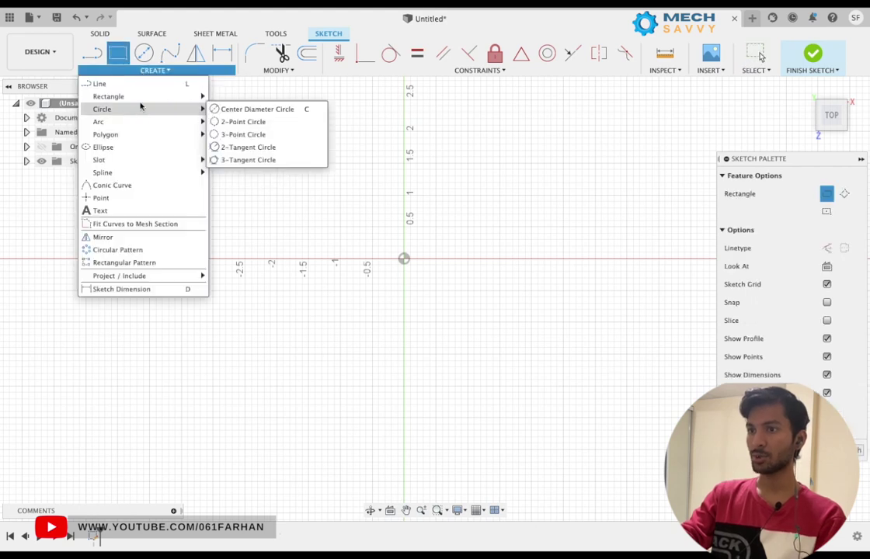
mouse_move(141, 99)
left_click(237, 123)
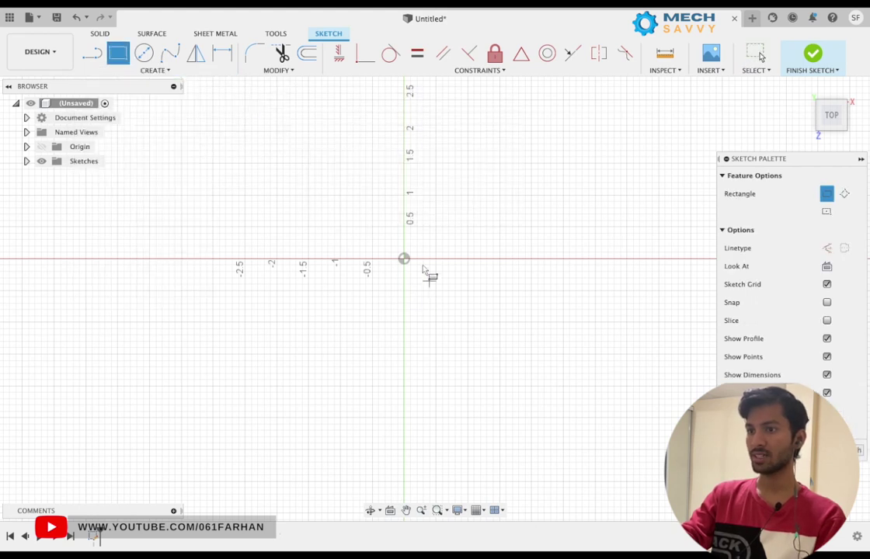
left_click(404, 259)
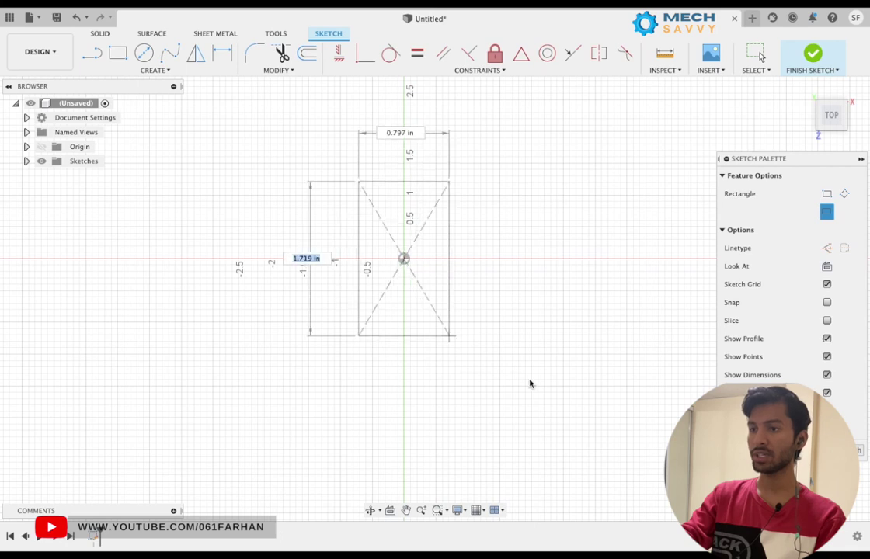
left_click(565, 335)
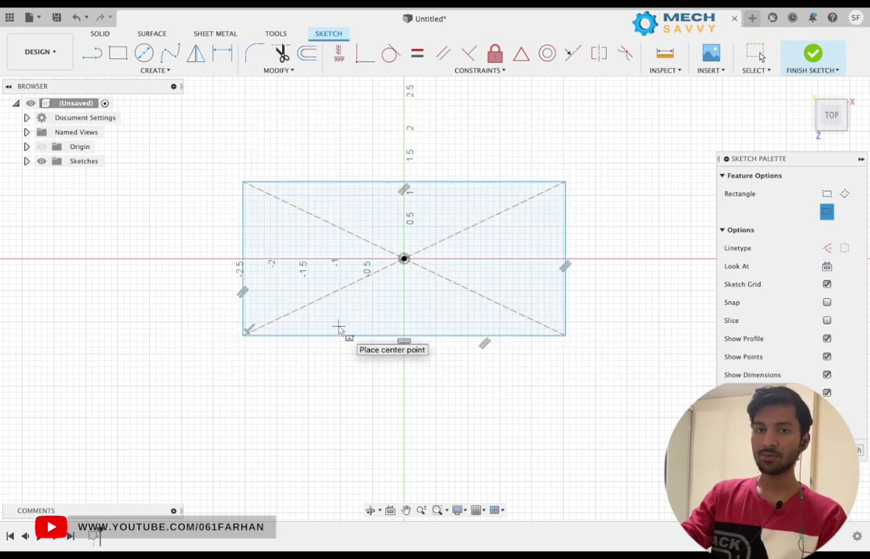
- Dimension the rectangle's bottom edge to a 1.5 in width
key("d")
left_click(360, 342)
left_click(422, 394)
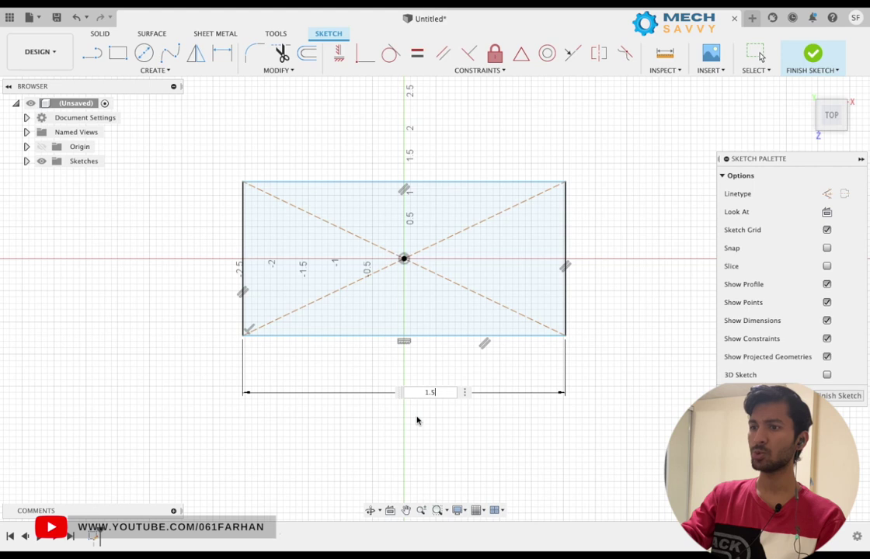
type("1.5")
key("Return")
scroll(404, 253, "down", 2)
scroll(395, 253, "up", 4)
scroll(420, 264, "up", 4)
- Cap the left and right short sides with outward-bulging 3-point arcs
left_click(156, 70)
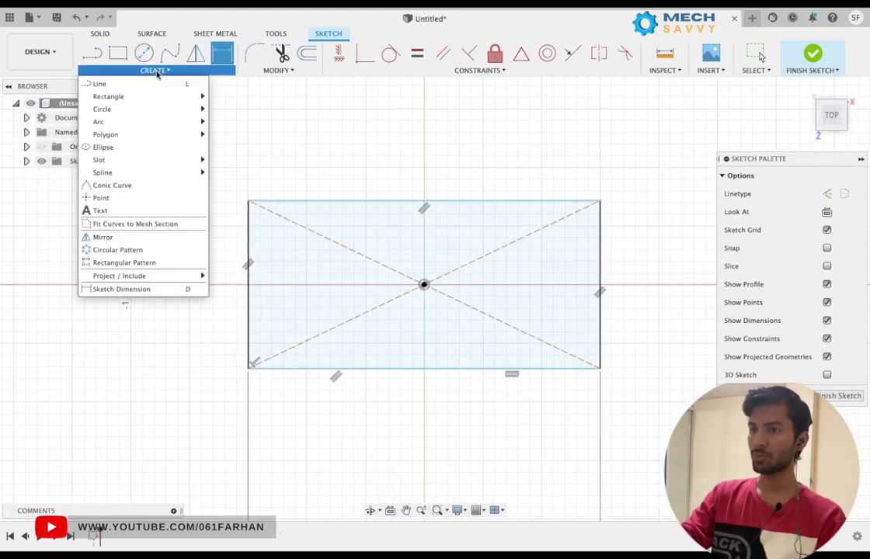
mouse_move(151, 123)
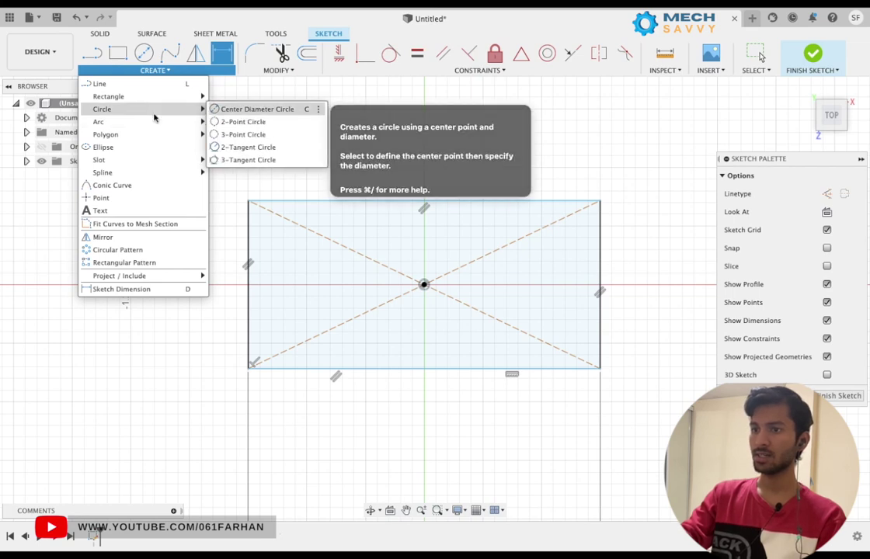
left_click(229, 122)
left_click(250, 367)
left_click(249, 201)
left_click(166, 274)
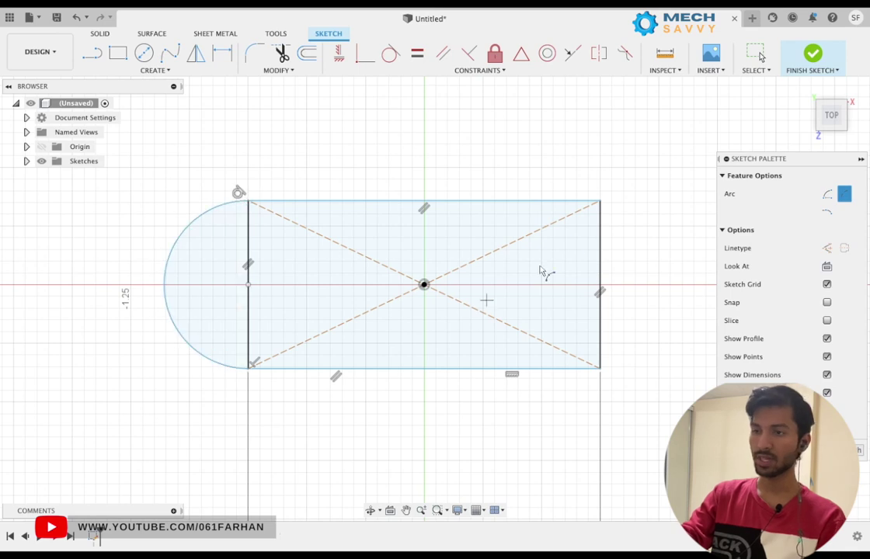
left_click(599, 202)
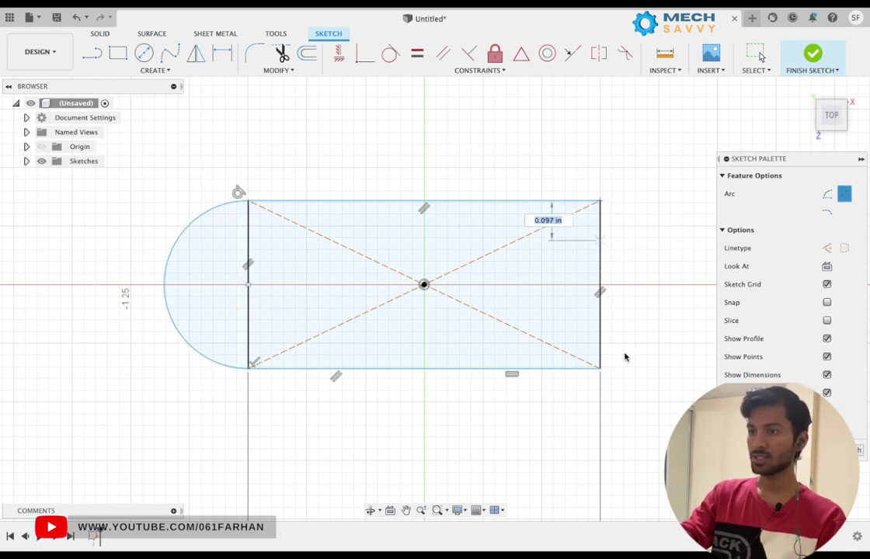
left_click(600, 366)
left_click(676, 273)
key("Escape")
- Dimension the slot's height between top and bottom edges to 0.75 in
key("d")
left_click(498, 367)
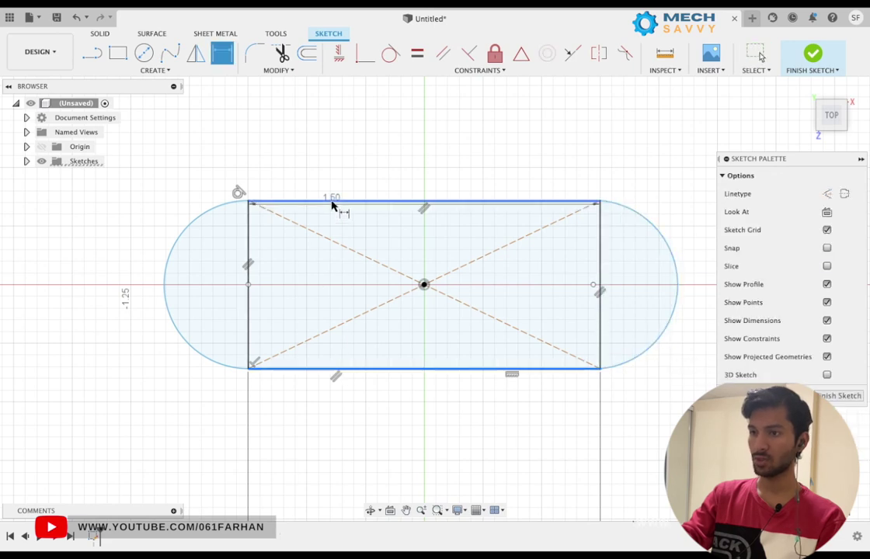
left_click(334, 203)
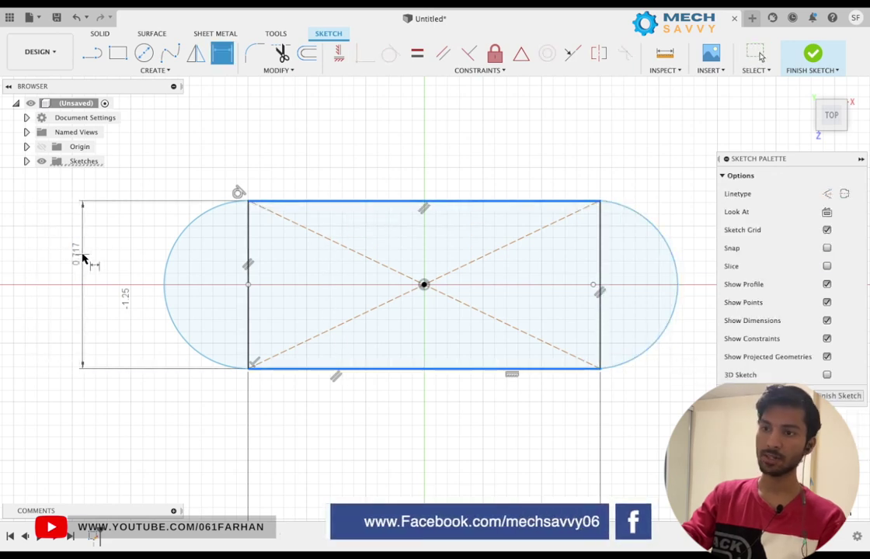
left_click(84, 255)
type("0.375*2")
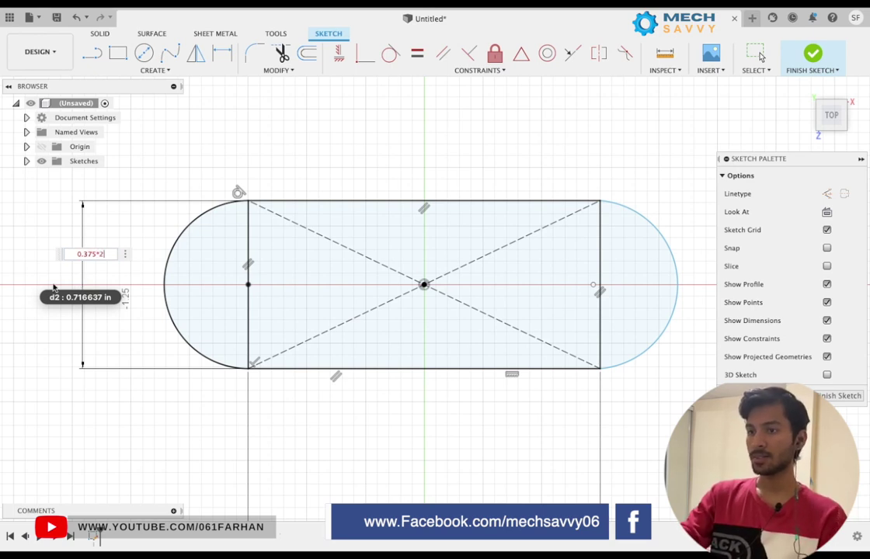
key("Return")
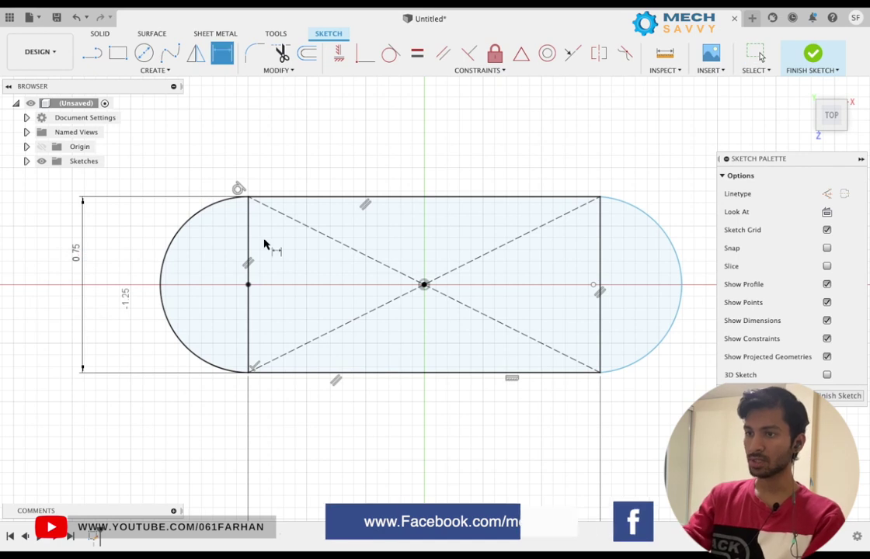
- Convert the slot's left and right vertical lines to construction geometry
key("Escape")
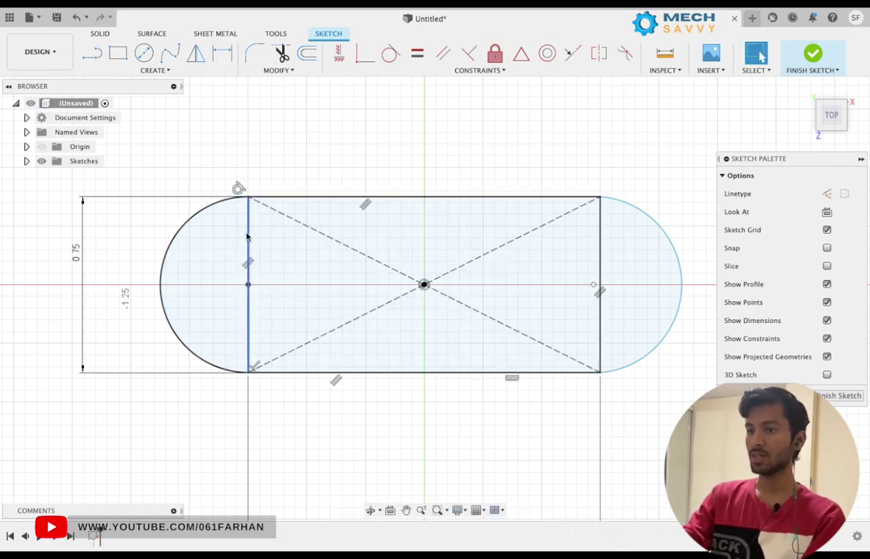
left_click(247, 237)
key("x")
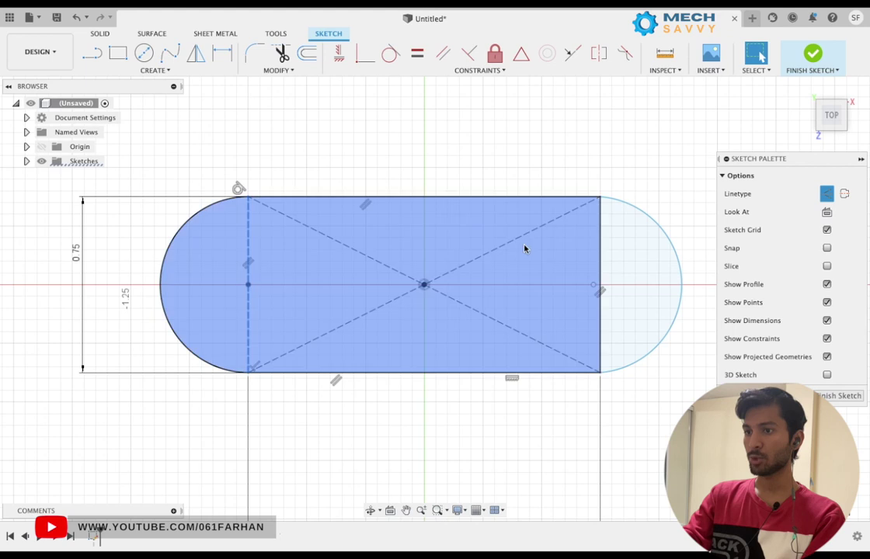
left_click(600, 255)
key("x")
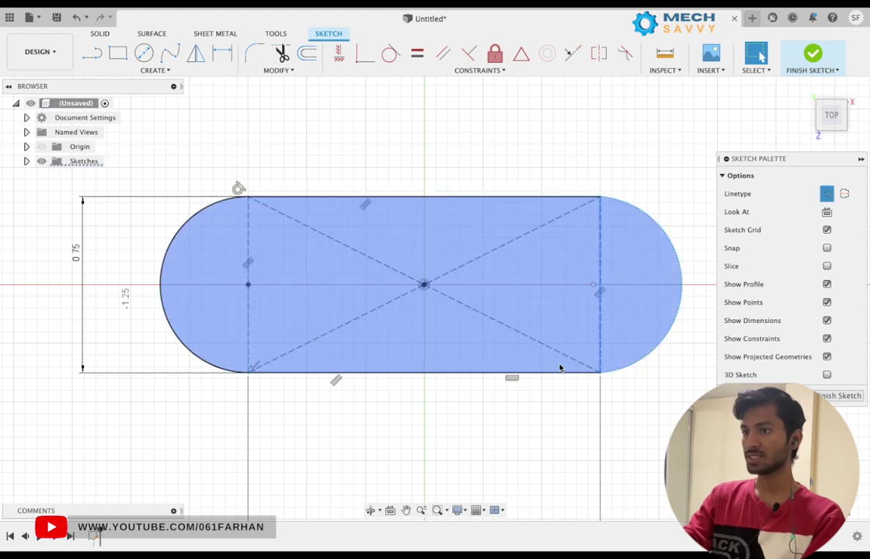
left_click(431, 267)
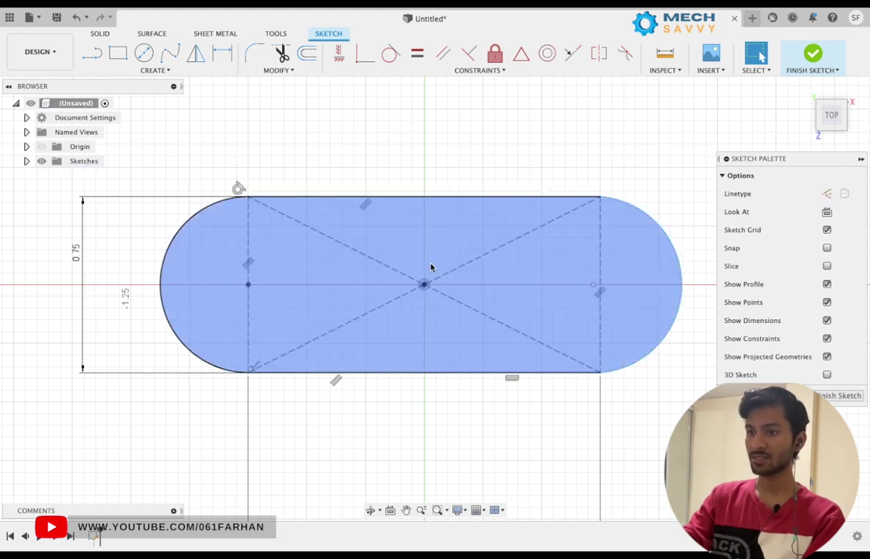
left_click(600, 290)
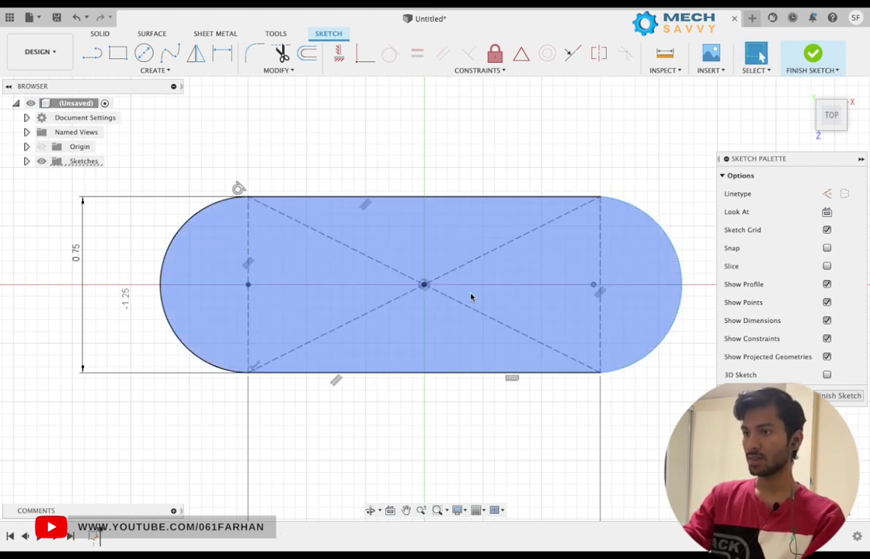
- Try an R0.375 radius dimension on the left arc, then reject it as over-constraining
key("d")
left_click(175, 237)
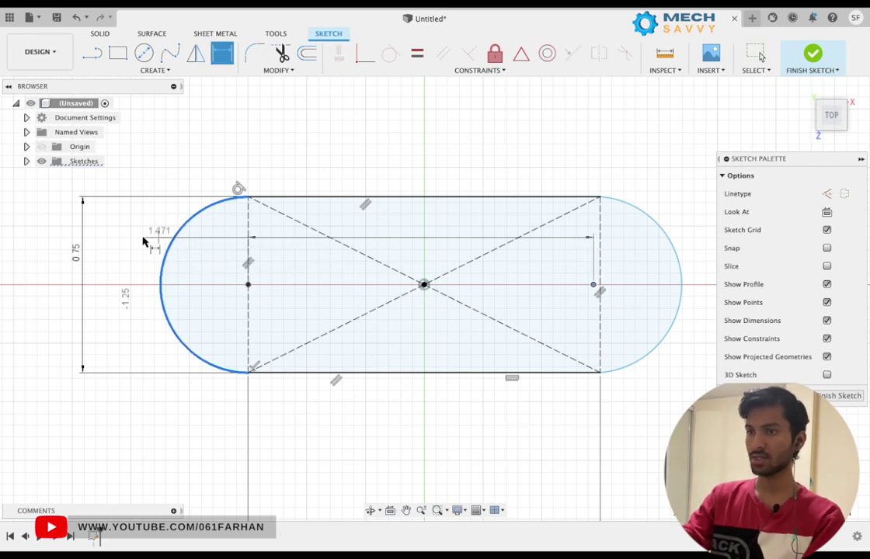
key("Escape")
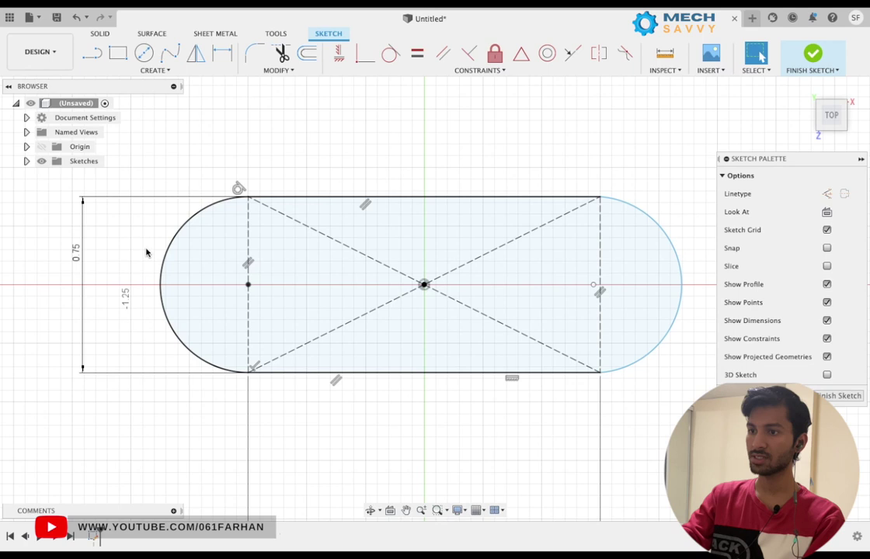
key("d")
left_click(168, 255)
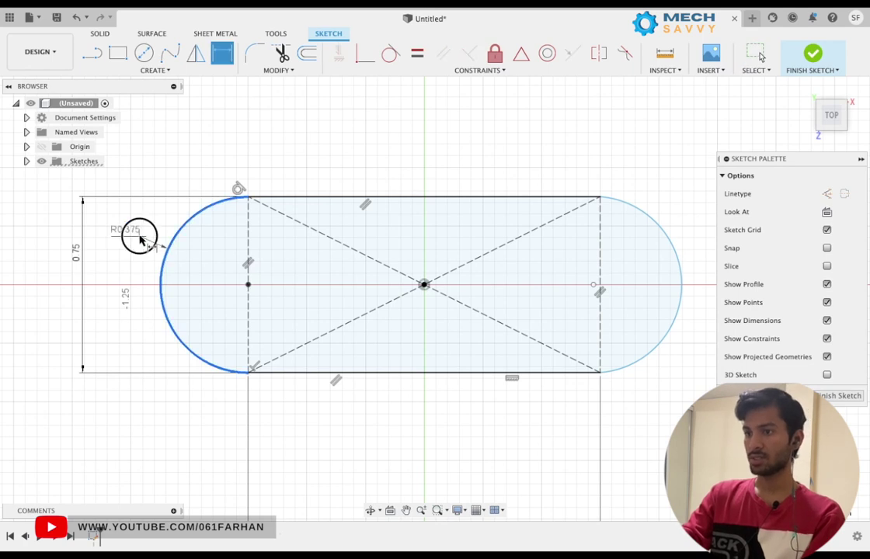
left_click(139, 236)
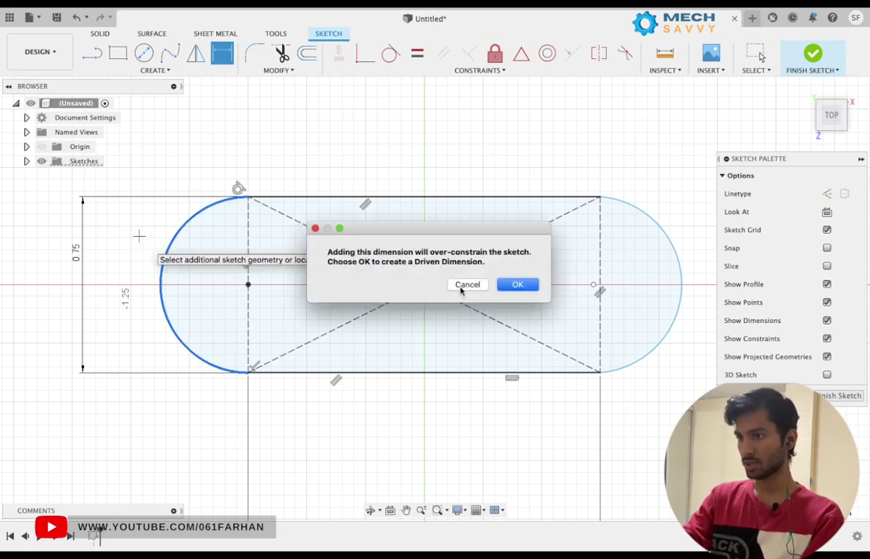
left_click(466, 285)
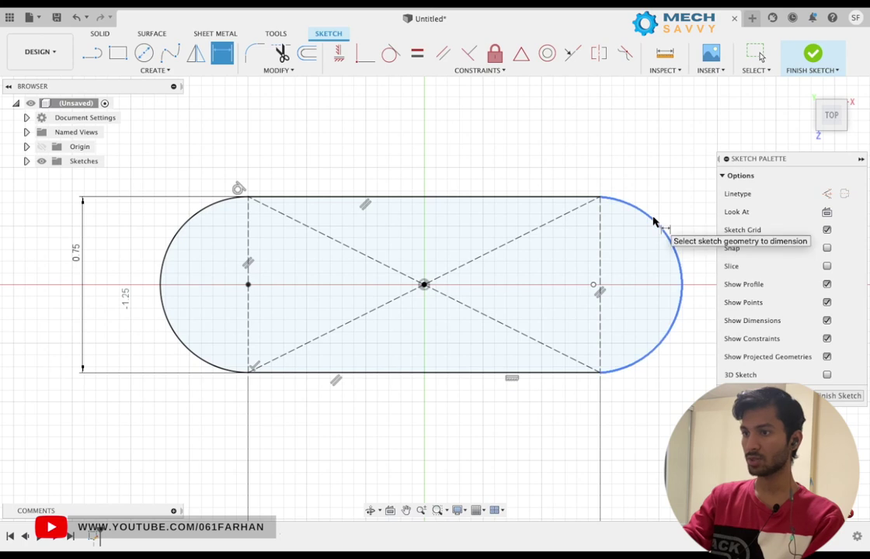
key("Escape")
left_click(657, 275)
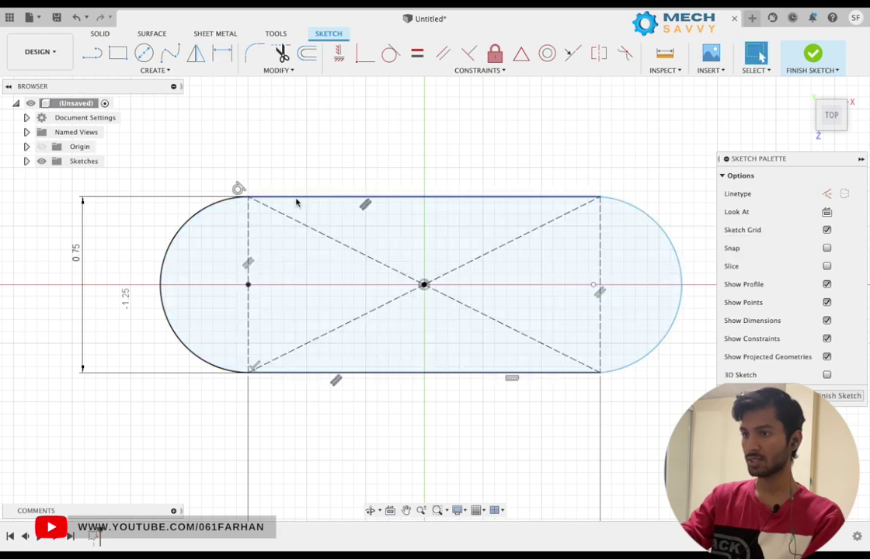
- Constrain the right arc tangent to the slot's top line
left_click(391, 53)
left_click(635, 210)
left_click(577, 198)
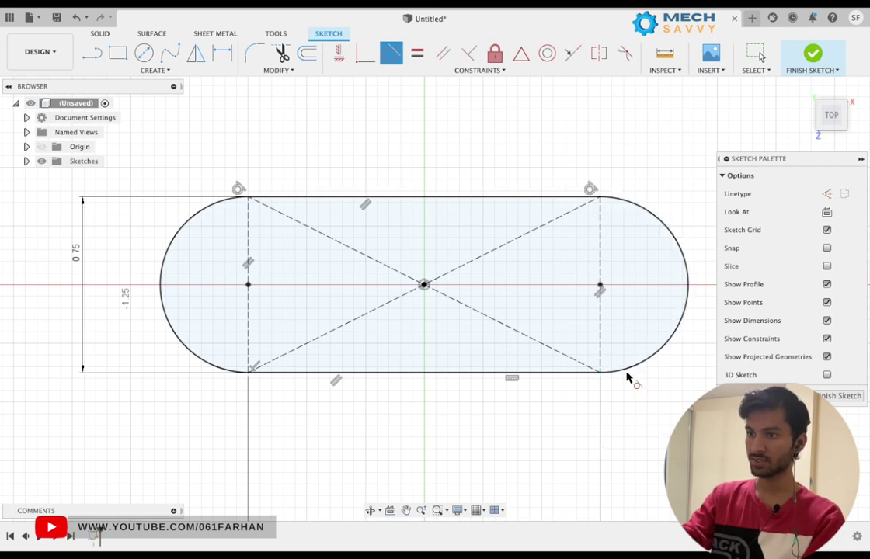
key("Escape")
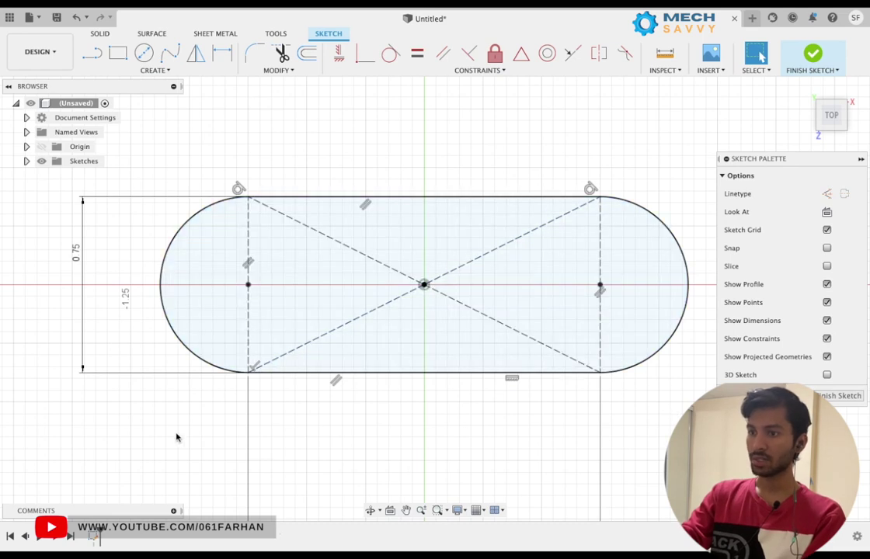
scroll(158, 435, "up", 2)
scroll(158, 435, "down", 5)
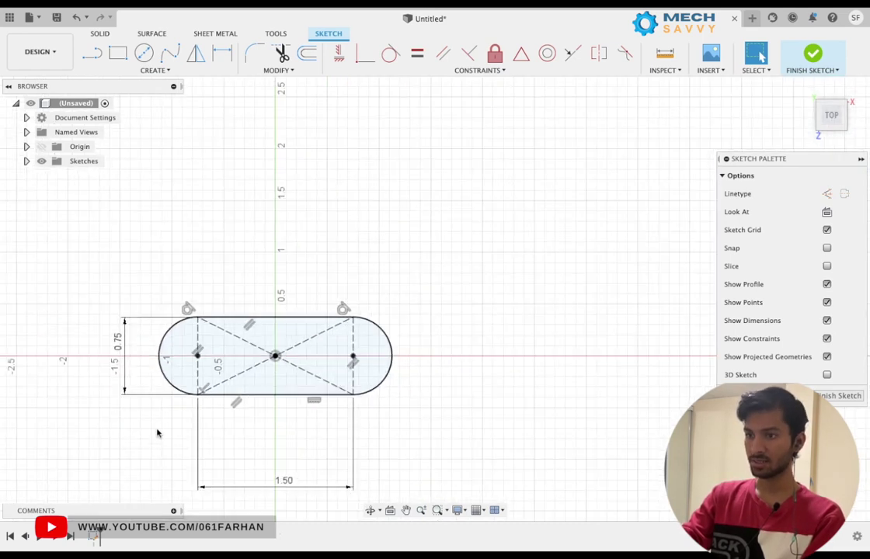
- Draw center-diameter hole circles at the left and right arc centres
scroll(159, 439, "up", 2)
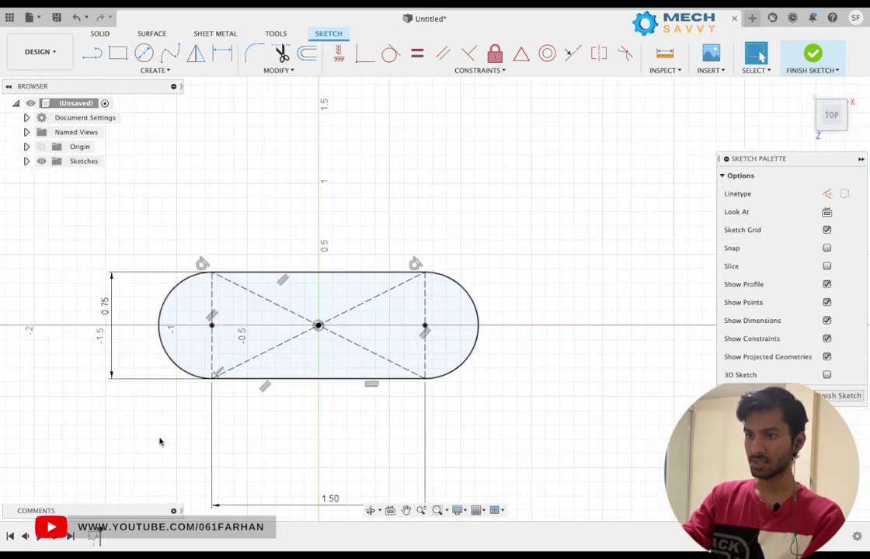
left_click(144, 52)
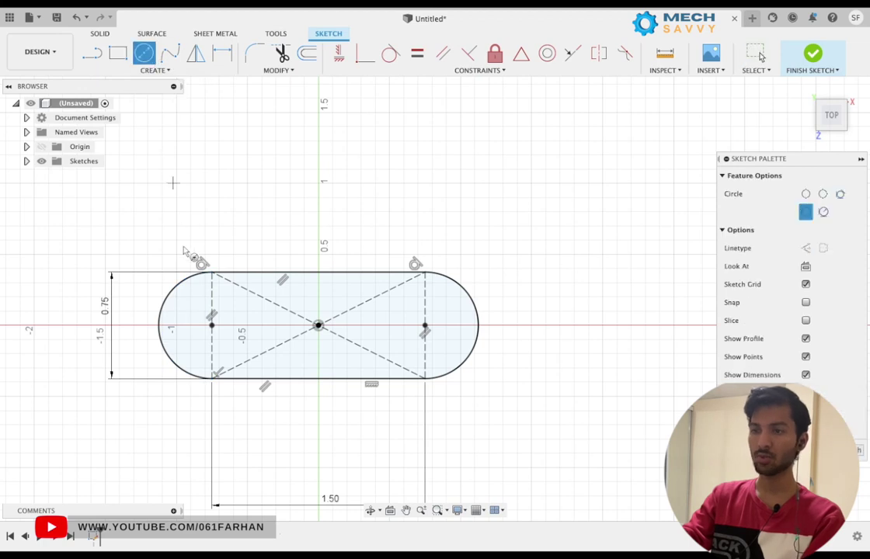
left_click(219, 337)
left_click(219, 337)
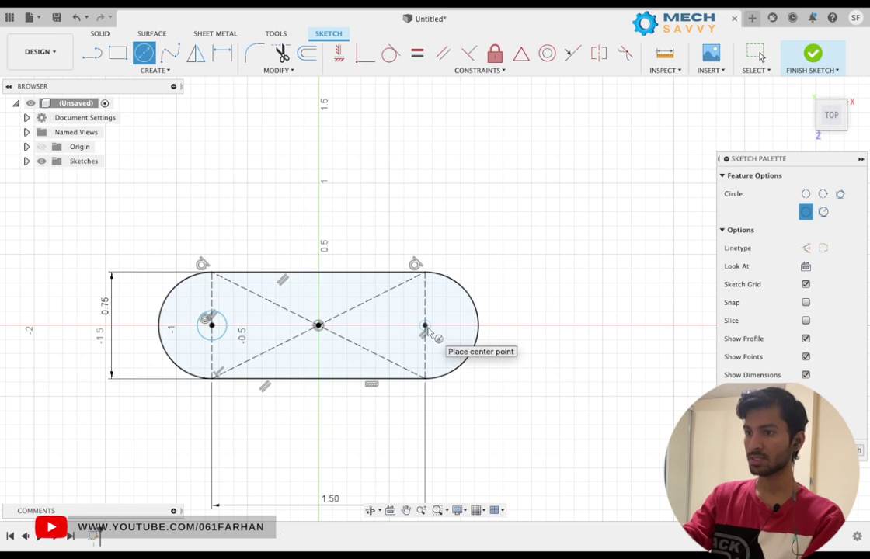
left_click(426, 329)
left_click(436, 339)
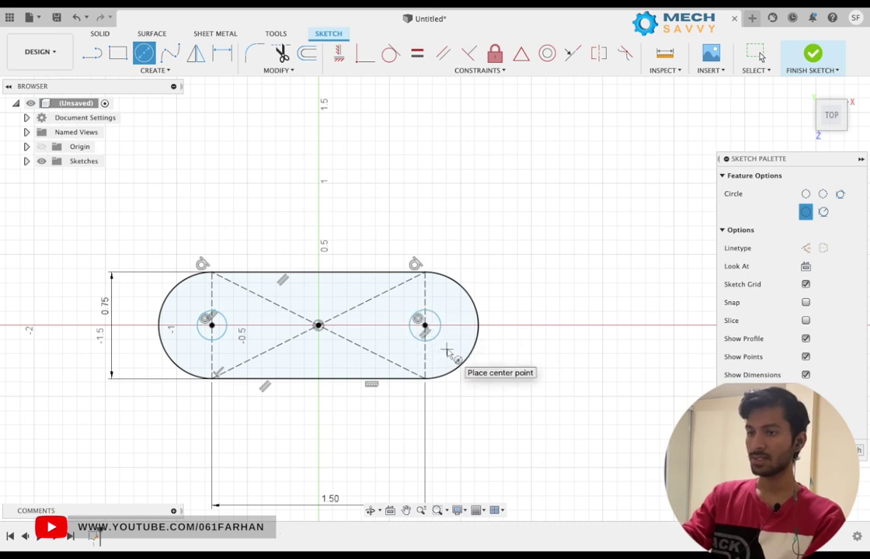
key("Escape")
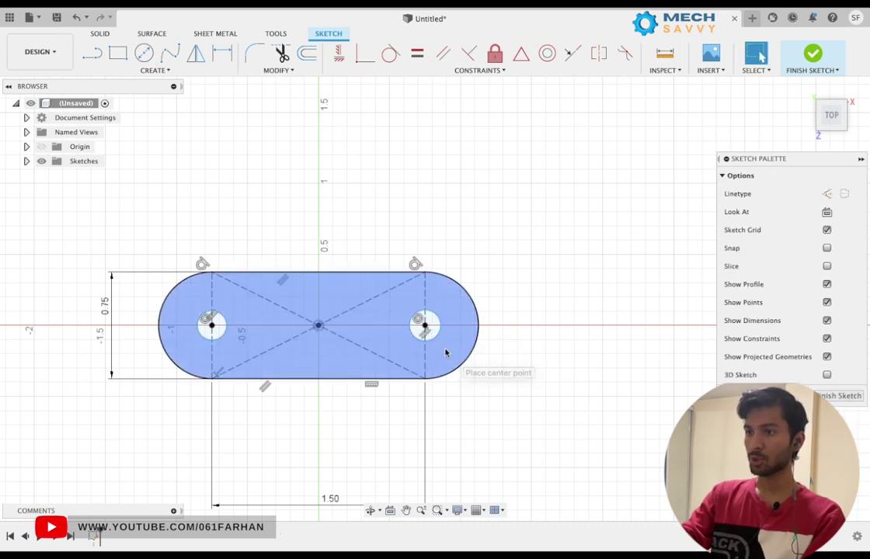
- Apply an Equal constraint so both hole circles match in size
left_click(417, 52)
left_click(426, 313)
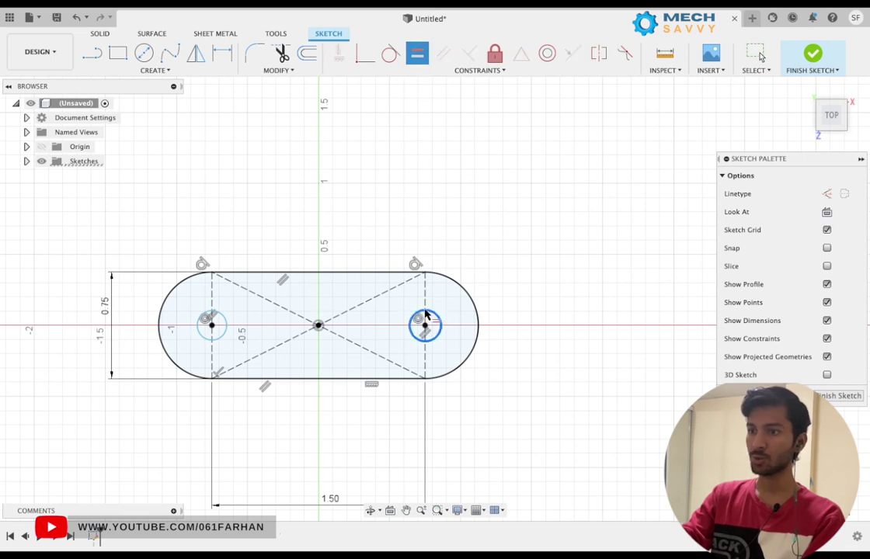
left_click(226, 324)
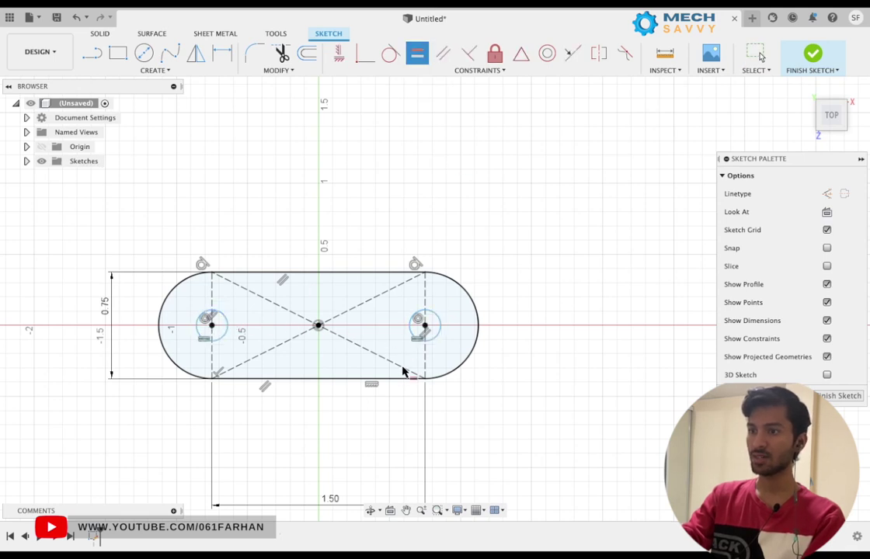
key("Escape")
- Dimension the left hole circle to a 0.188 in diameter
key("d")
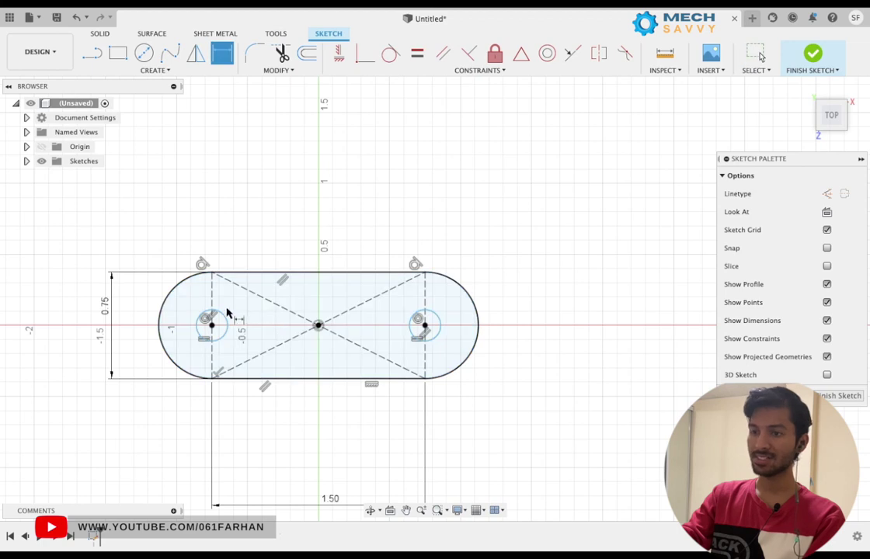
left_click(220, 316)
left_click(233, 310)
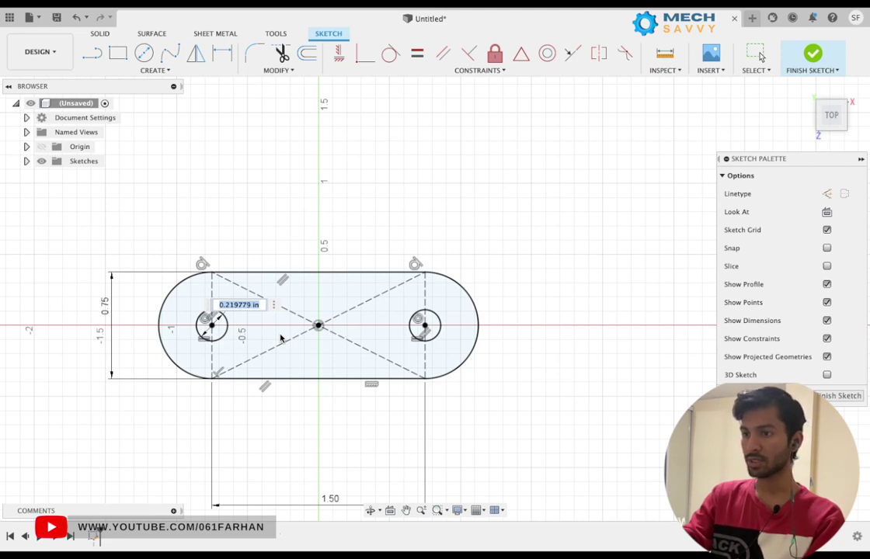
key("BackSpace")
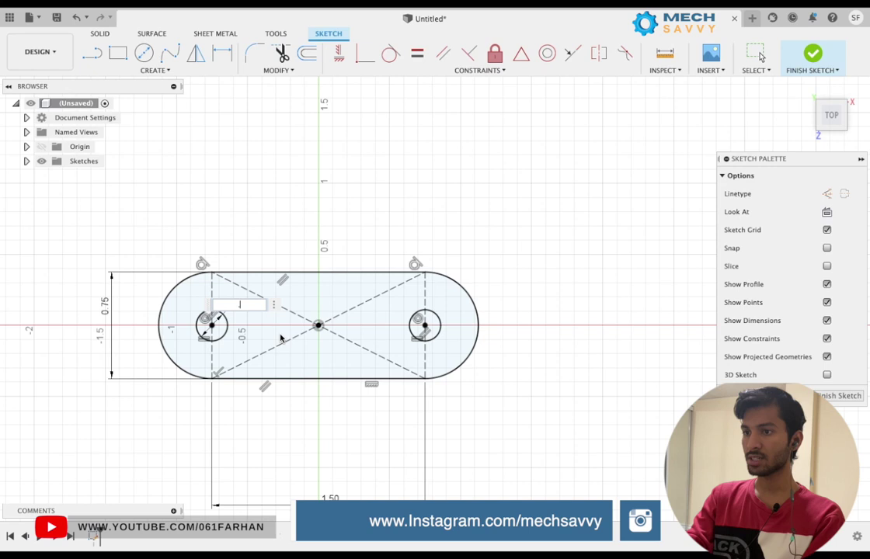
type(".188")
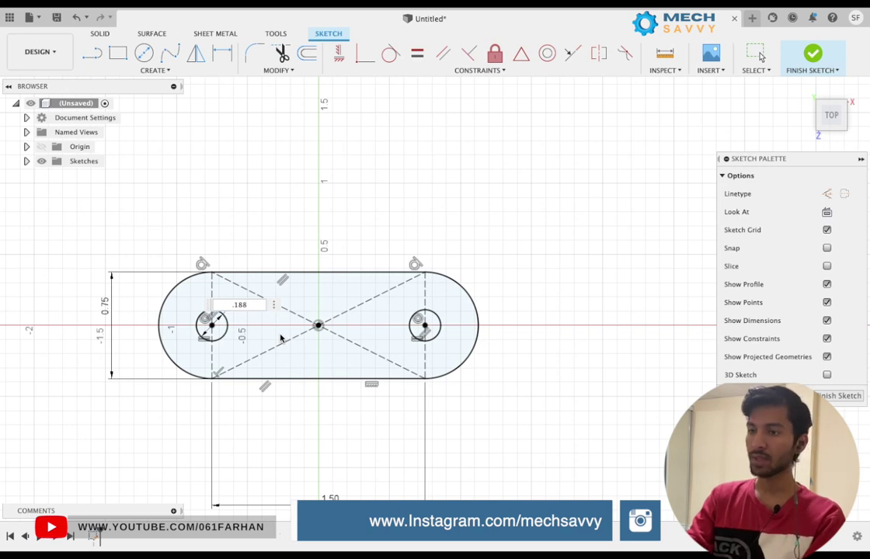
key("Return")
scroll(281, 342, "down", 2)
scroll(277, 341, "up", 4)
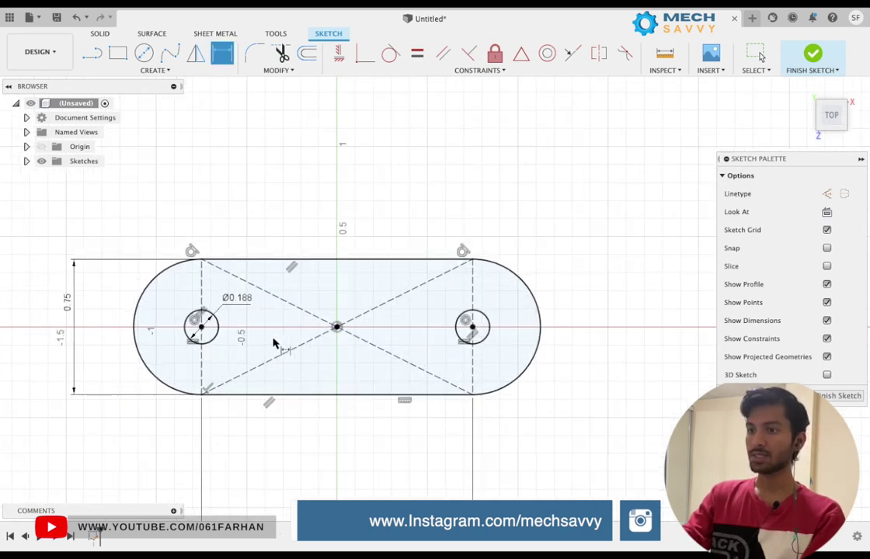
scroll(275, 342, "up", 2)
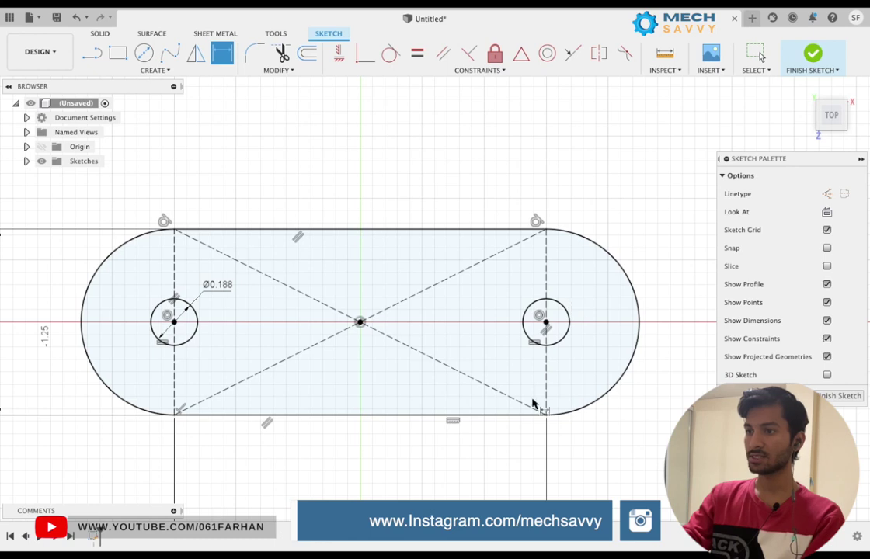
key("Escape")
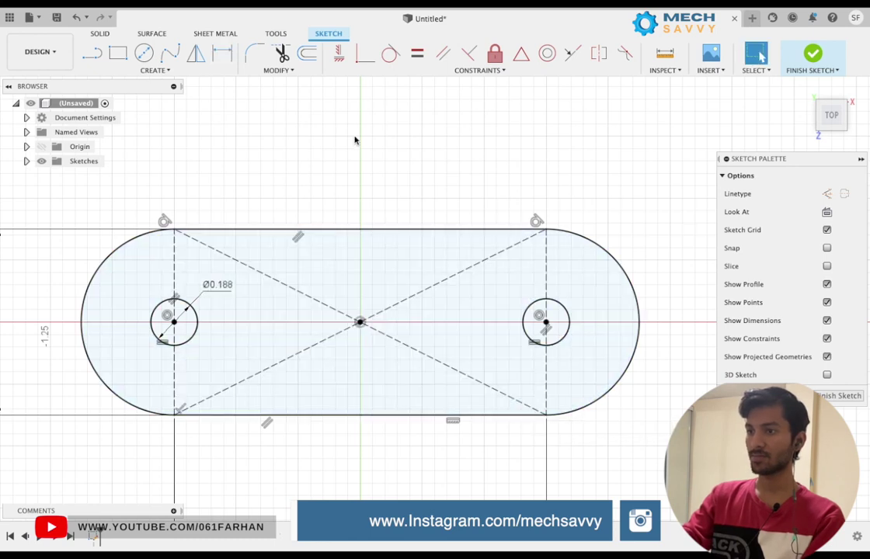
- Finish the sketch and extrude the slot profile 0.188 in into a solid plate
left_click(813, 54)
left_click(804, 90)
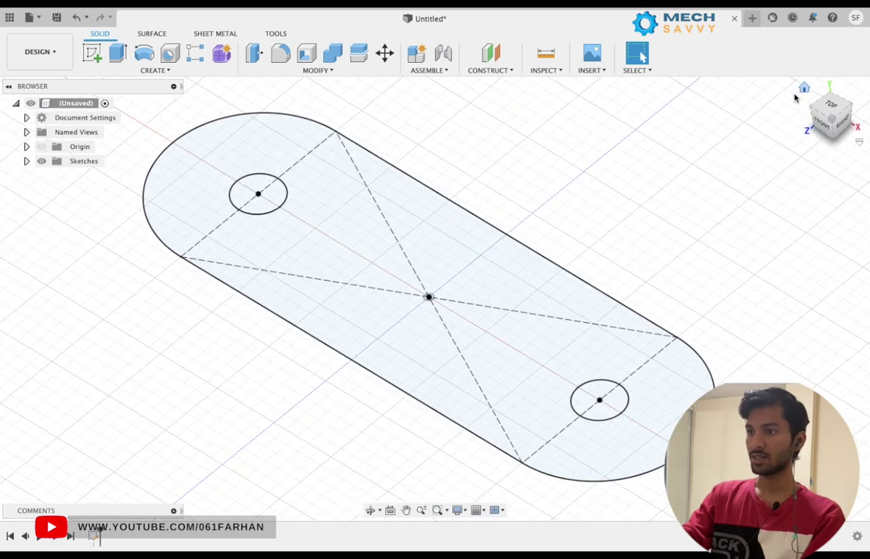
left_click(117, 53)
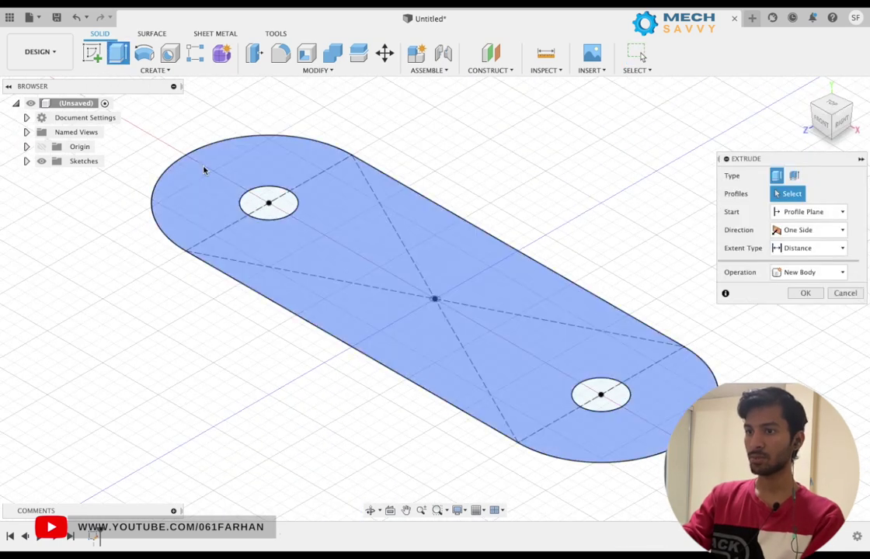
left_click(202, 176)
left_click_drag(435, 288, 452, 240)
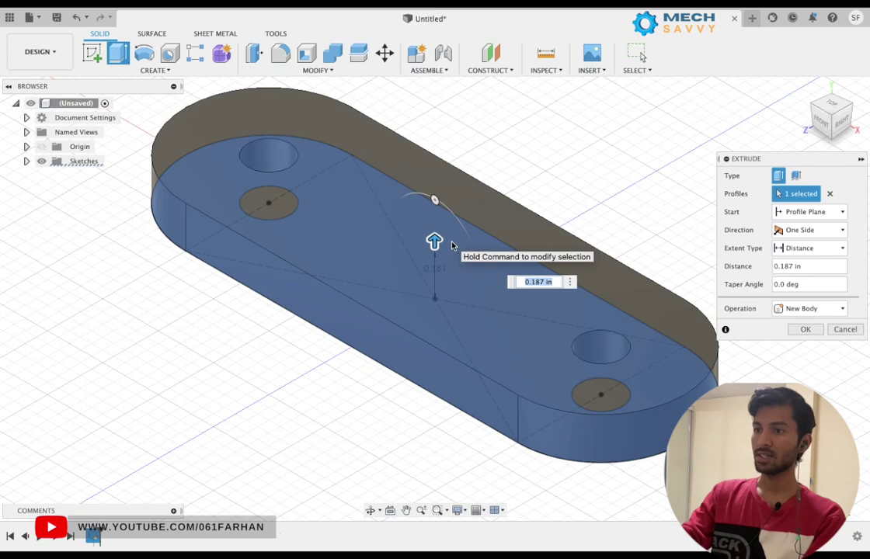
type(".188")
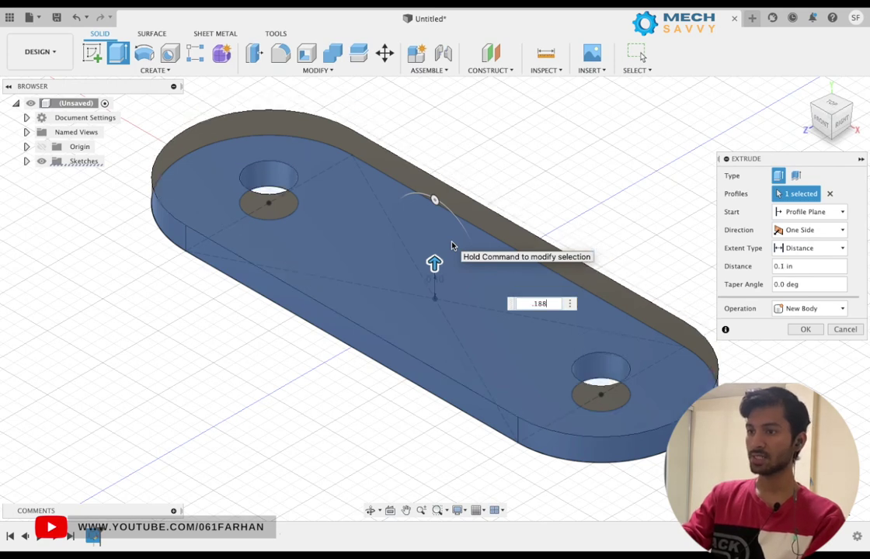
key("Return")
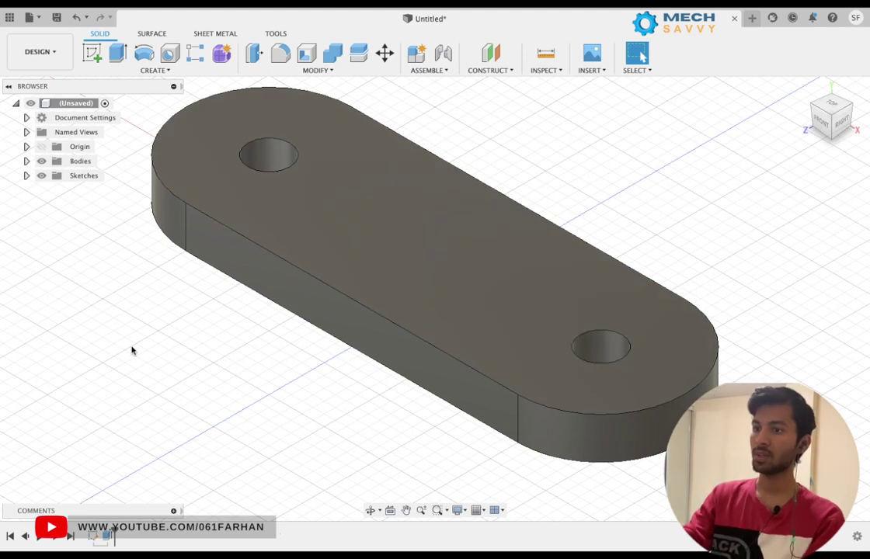
scroll(157, 323, "up", 3)
- Start a new sketch on the plate's front face
scroll(156, 319, "down", 5)
scroll(154, 318, "up", 2)
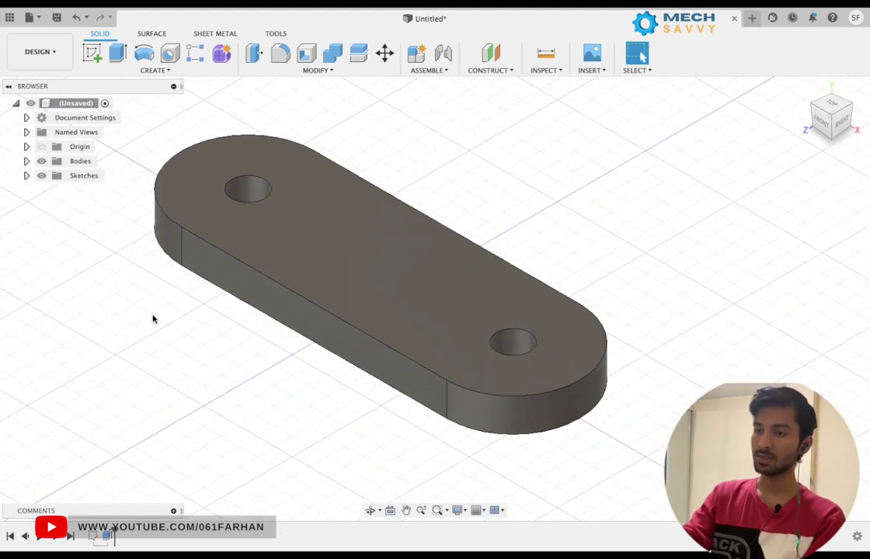
left_click(91, 53)
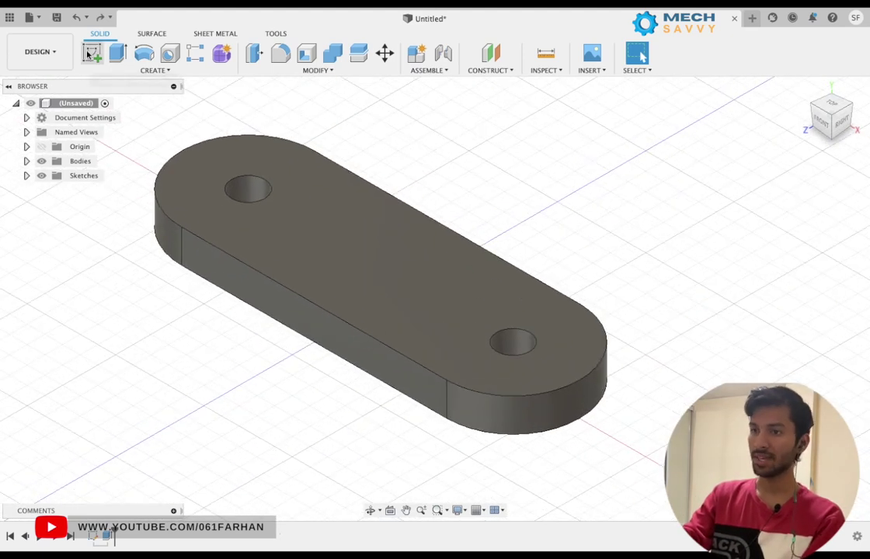
left_click(272, 312)
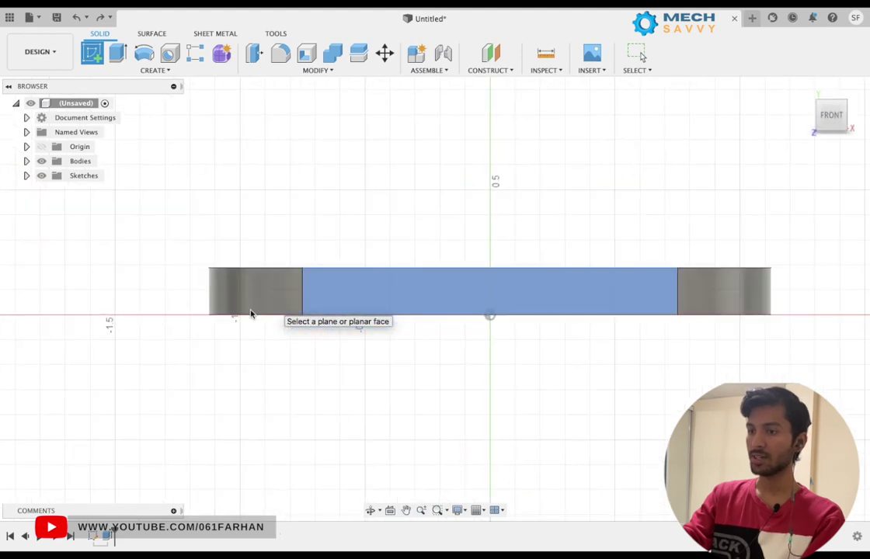
scroll(221, 281, "down", 2)
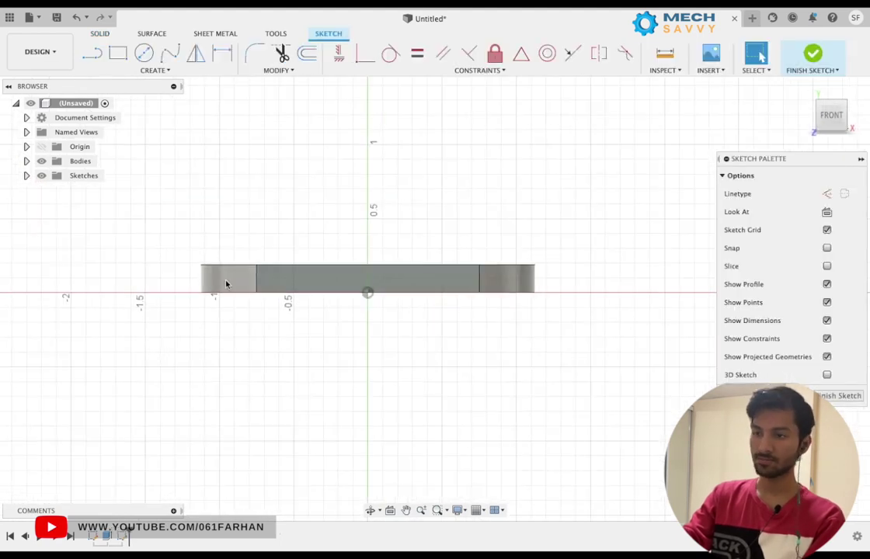
scroll(435, 190, "up", 3)
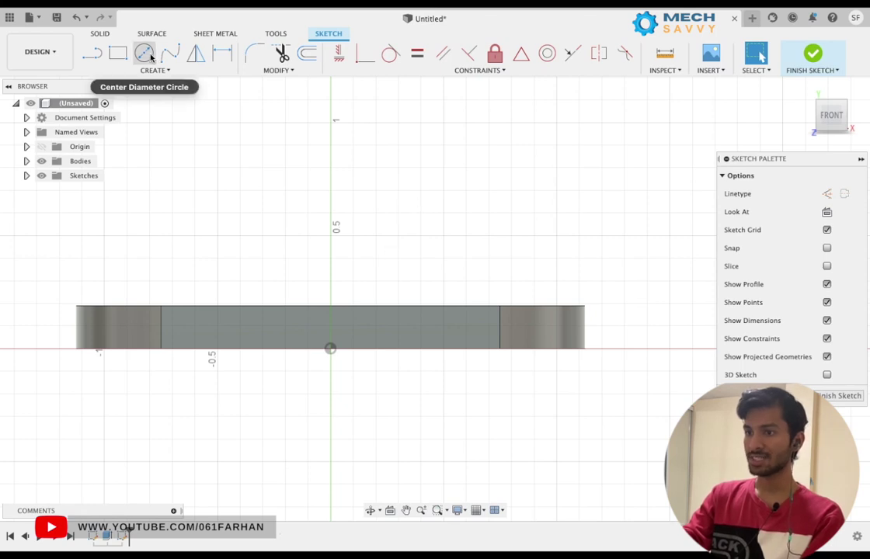
- Draw a vertical line rising about 1.08 in straight up from the origin
left_click(92, 53)
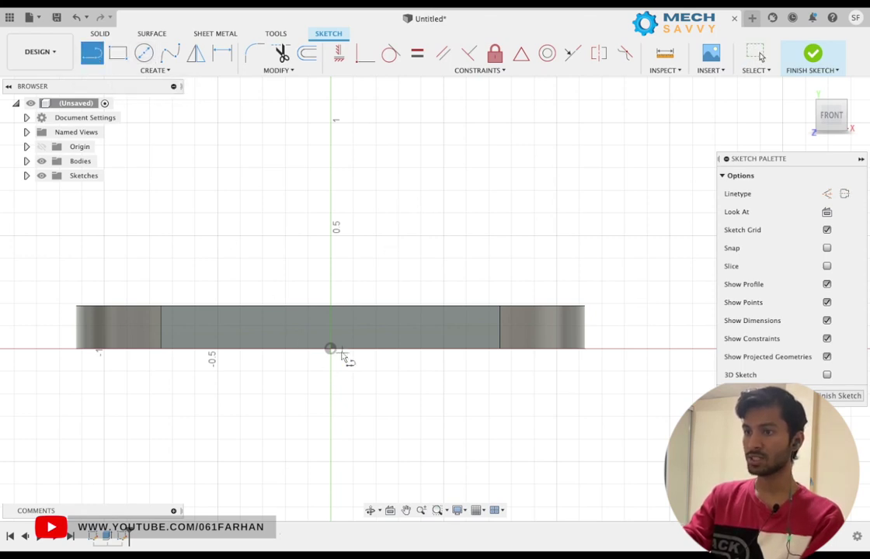
left_click(330, 347)
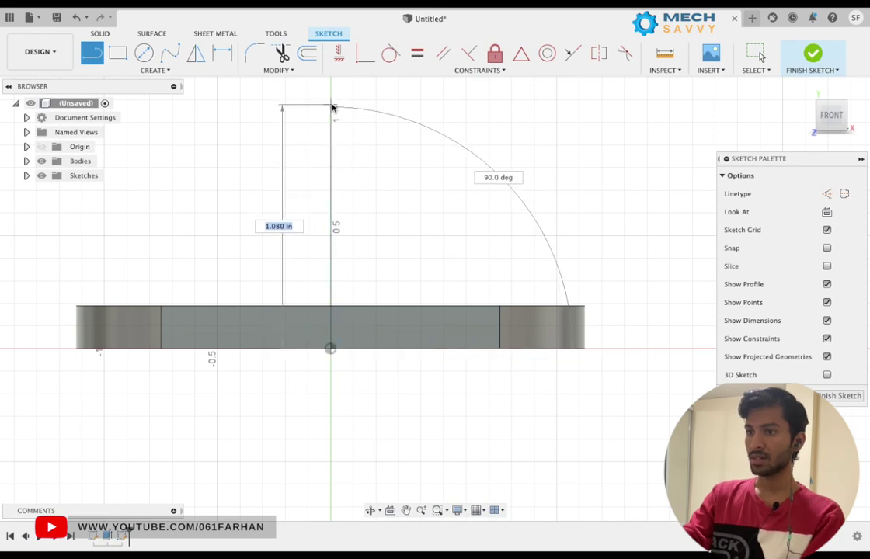
left_click(330, 101)
key("Escape")
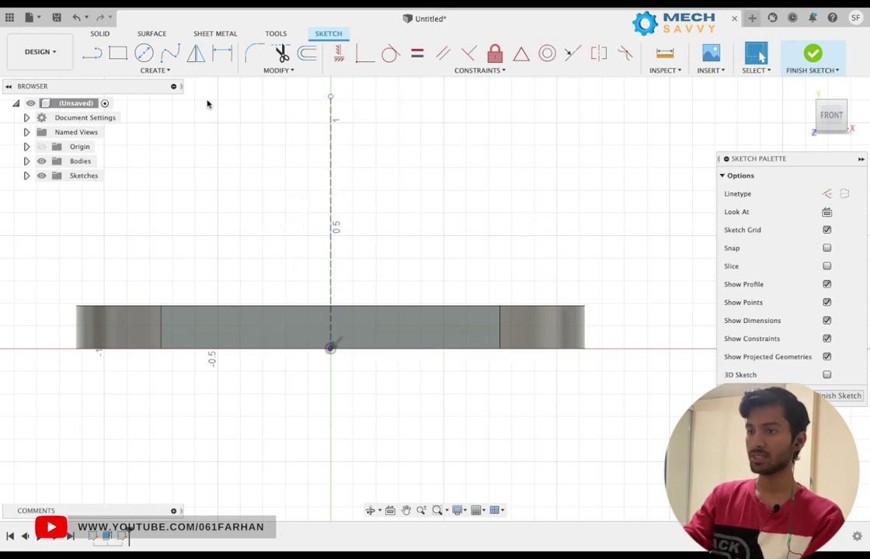
- Draw a circle about 1.3 in across above the plate, centred on the construction line
left_click(143, 52)
left_click(274, 166)
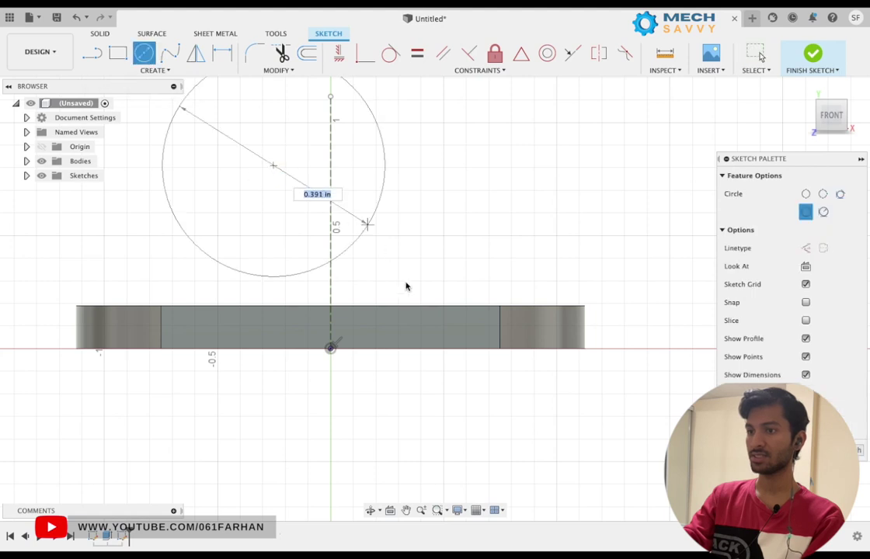
left_click(390, 210)
key("Escape")
left_click_drag(273, 166, 332, 175)
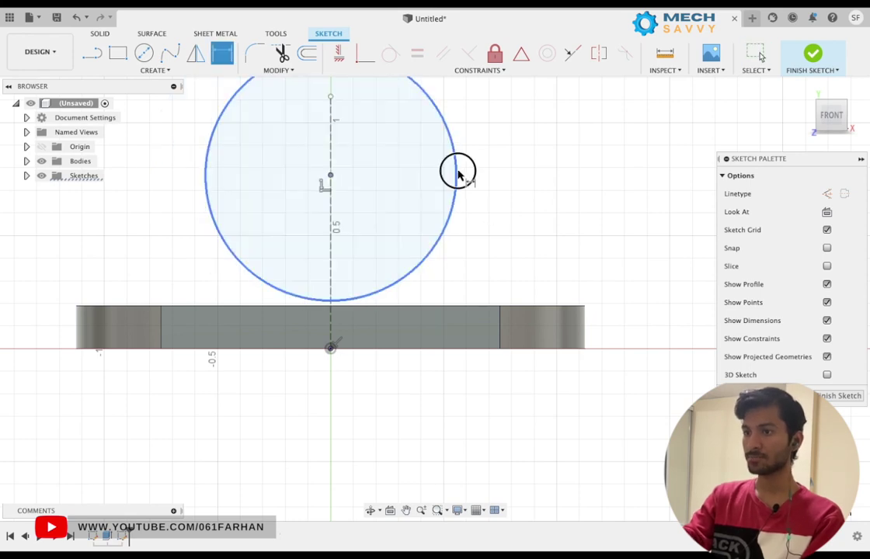
scroll(535, 233, "up", 3)
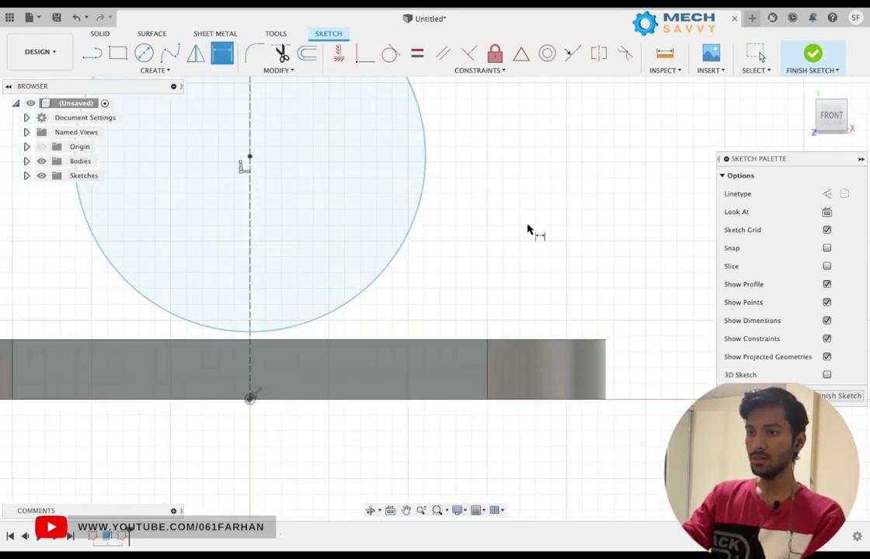
scroll(513, 202, "down", 5)
middle_click_drag(514, 116, 485, 227)
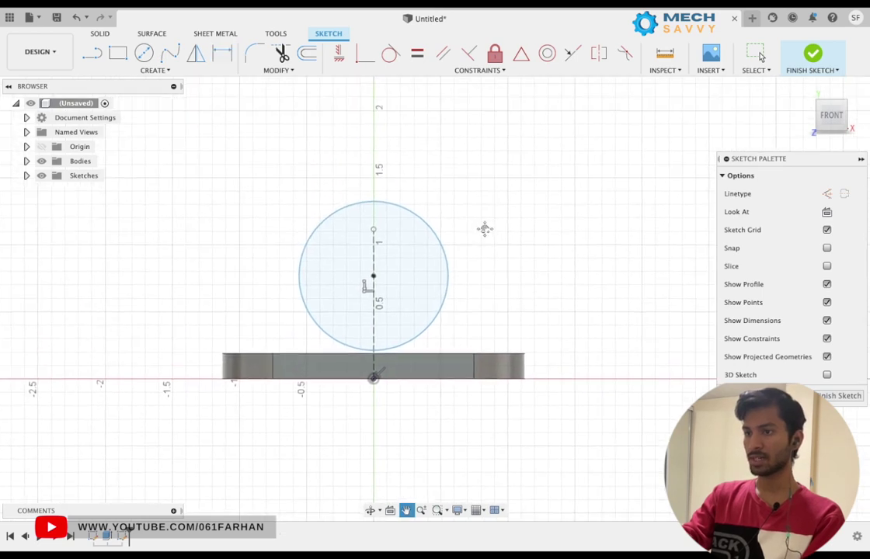